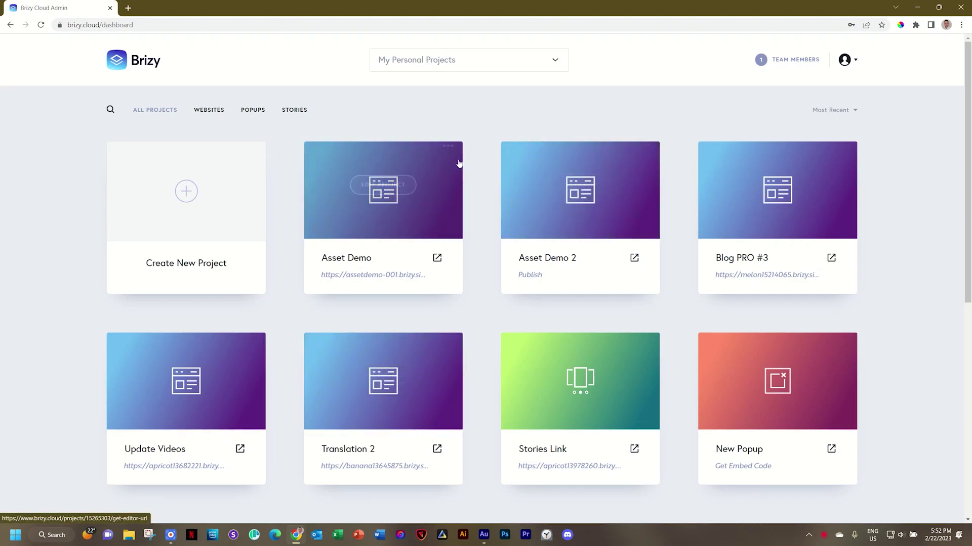
- Open the published Asset Demo site (assetdemo-001.brizy.site) in a new tab
click(448, 157)
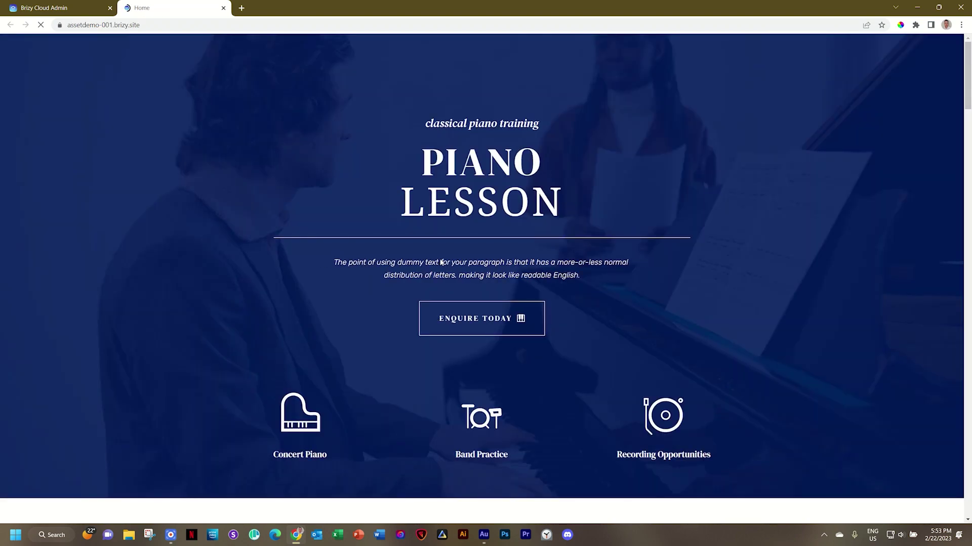
scroll(362, 258, down, 5)
scroll(367, 246, down, 5)
scroll(367, 246, down, 5)
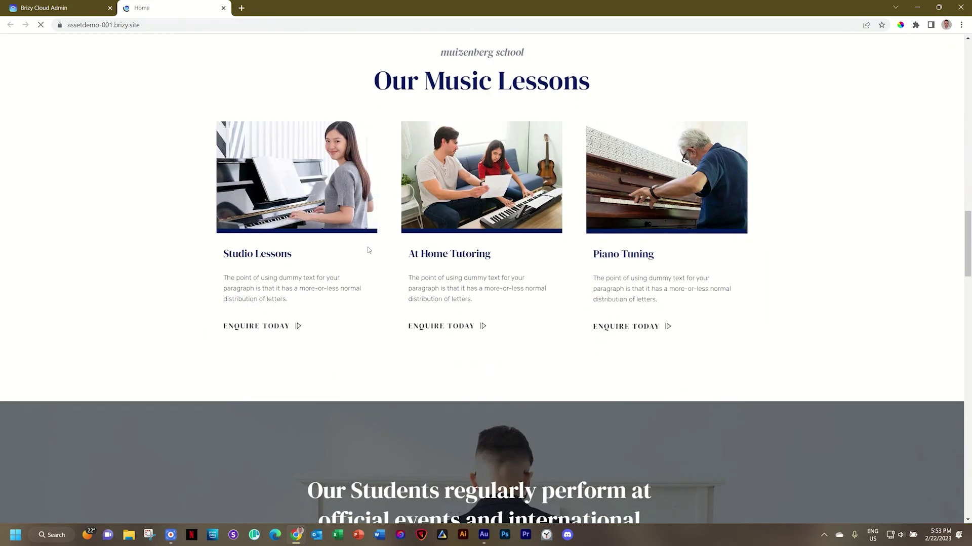
scroll(371, 250, down, 2)
scroll(370, 250, down, 3)
scroll(370, 250, down, 5)
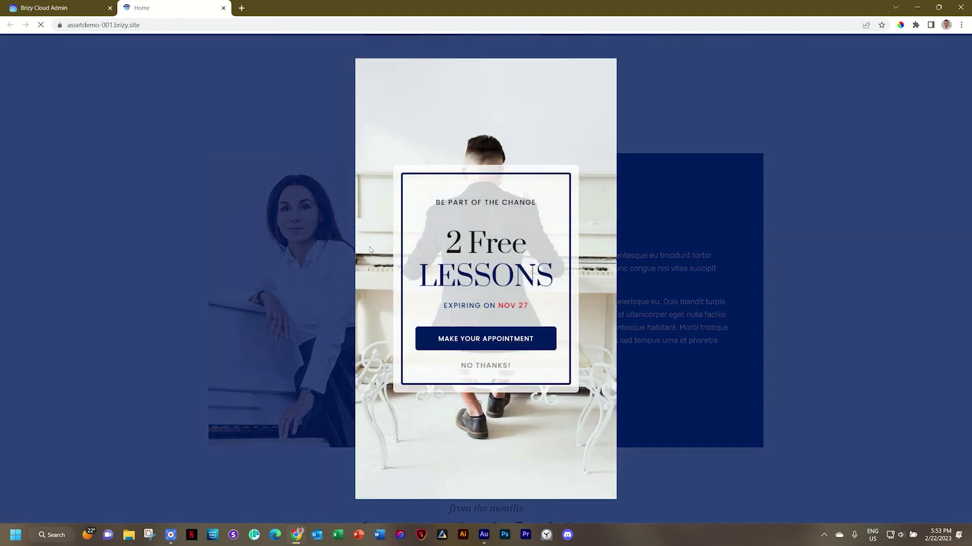
- Browse the piano site, dismiss the 2 Free Lessons popup with NO THANKS, and return to the dashboard
click(845, 169)
click(497, 365)
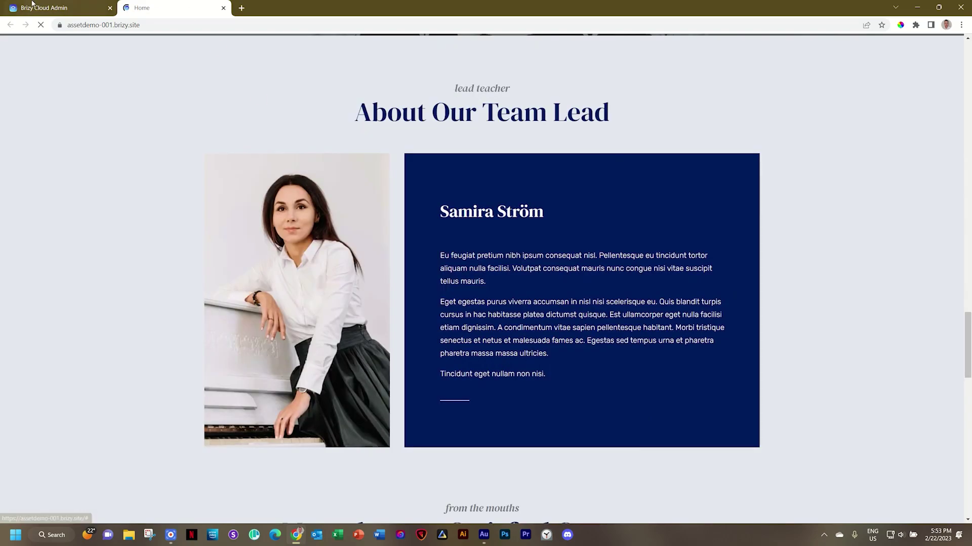
click(32, 6)
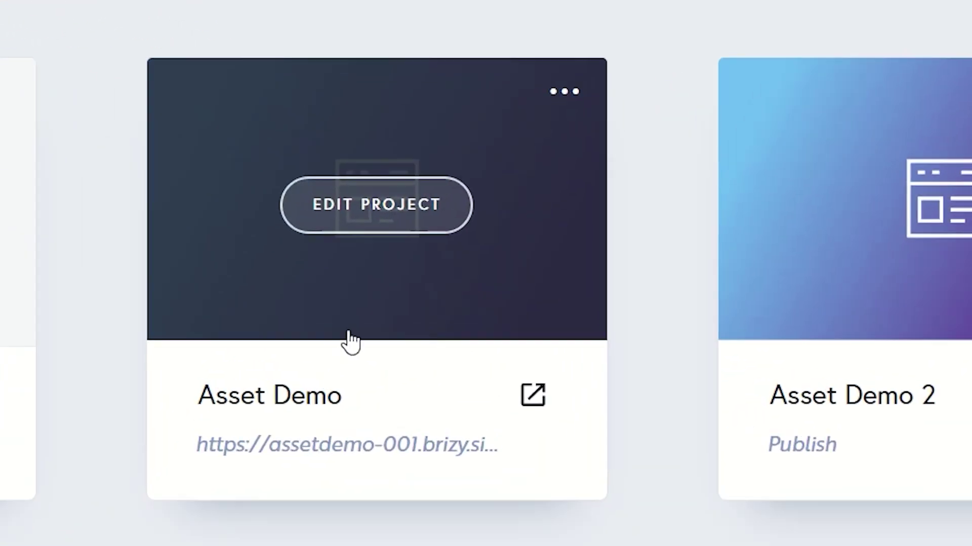
- Duplicate Asset Demo from its ⋯ menu and rename the new copy 'Duuplicate'
click(563, 92)
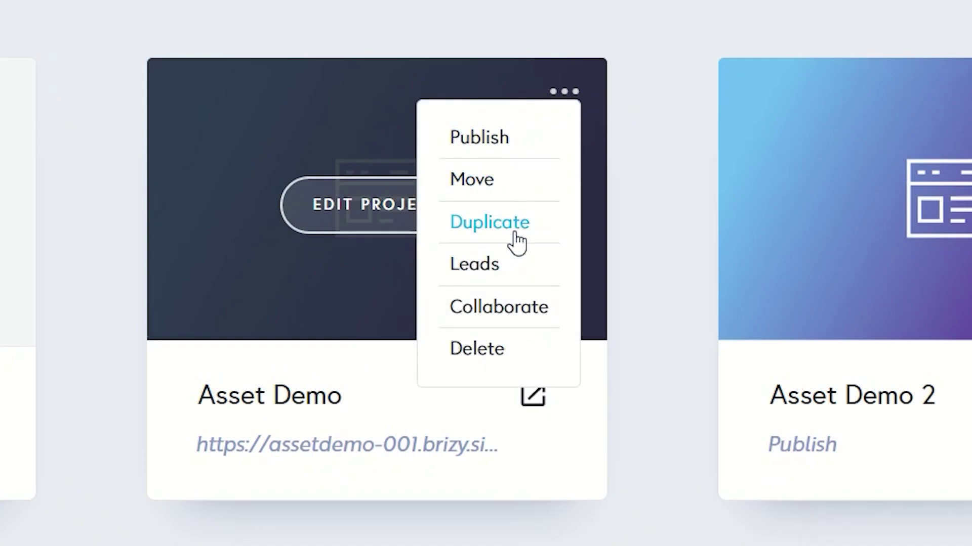
click(517, 242)
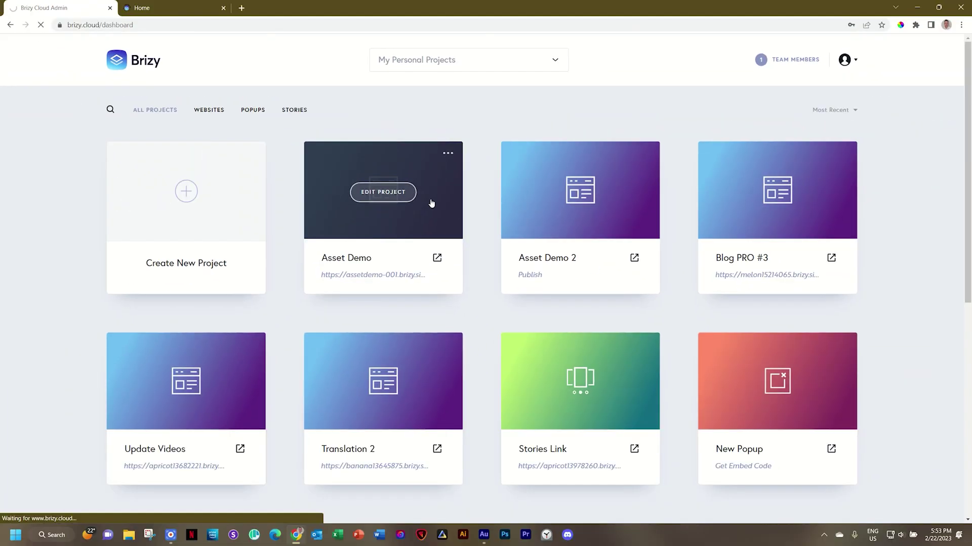
click(339, 260)
text(dUUP)
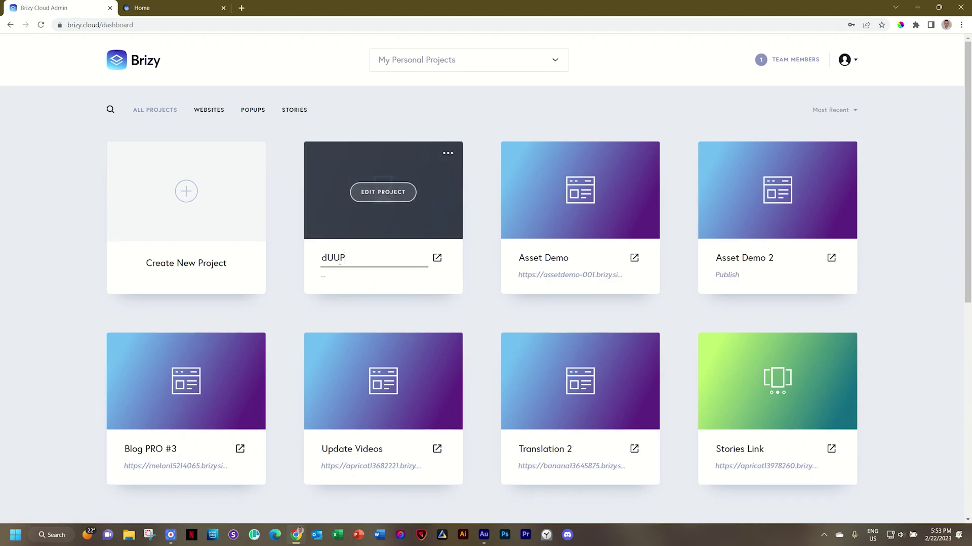
text(L)
key(BackSpace)
key(BackSpace)
key(BackSpace)
key(BackSpace)
text(Duuplicate)
key(Return)
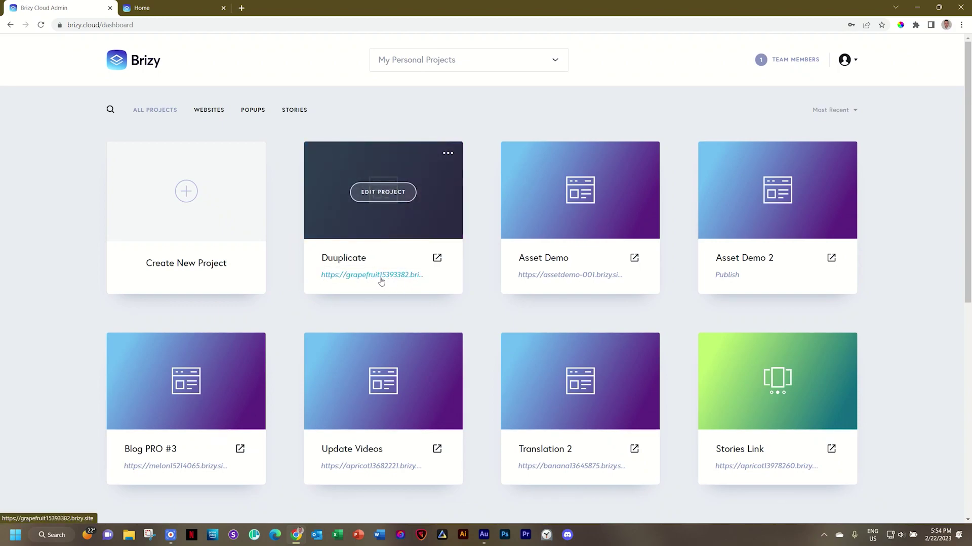
- Publish Duuplicate on the suggested free subdomain grapefruit15393382.brizy.site
click(381, 277)
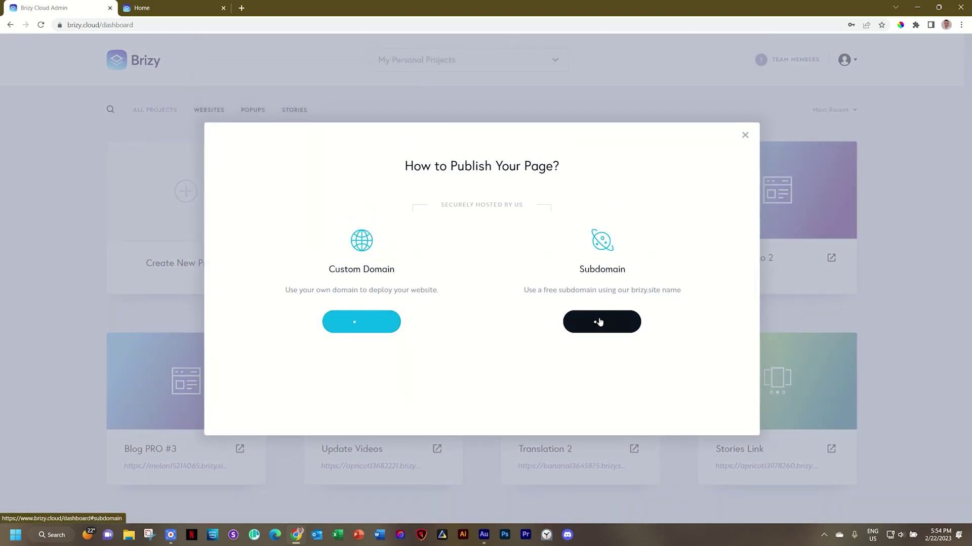
click(599, 323)
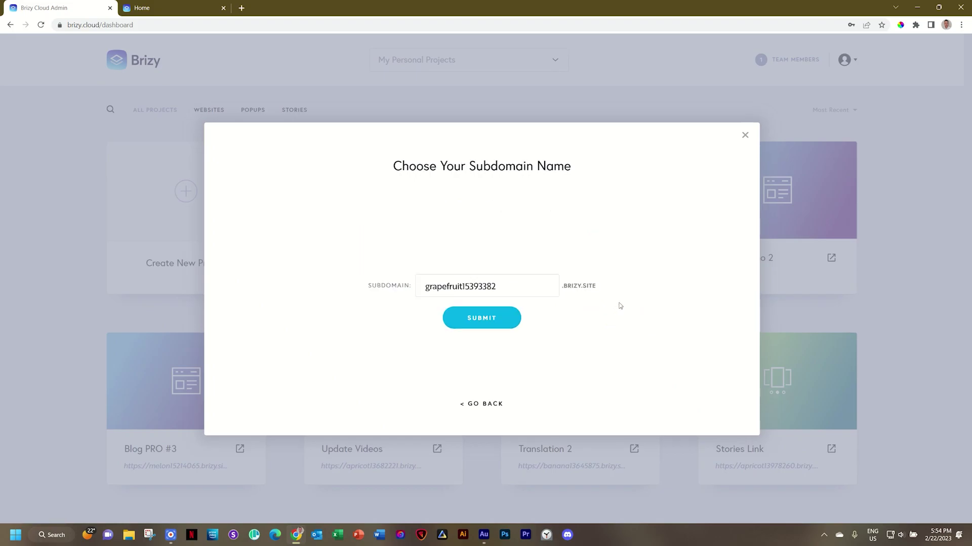
click(744, 136)
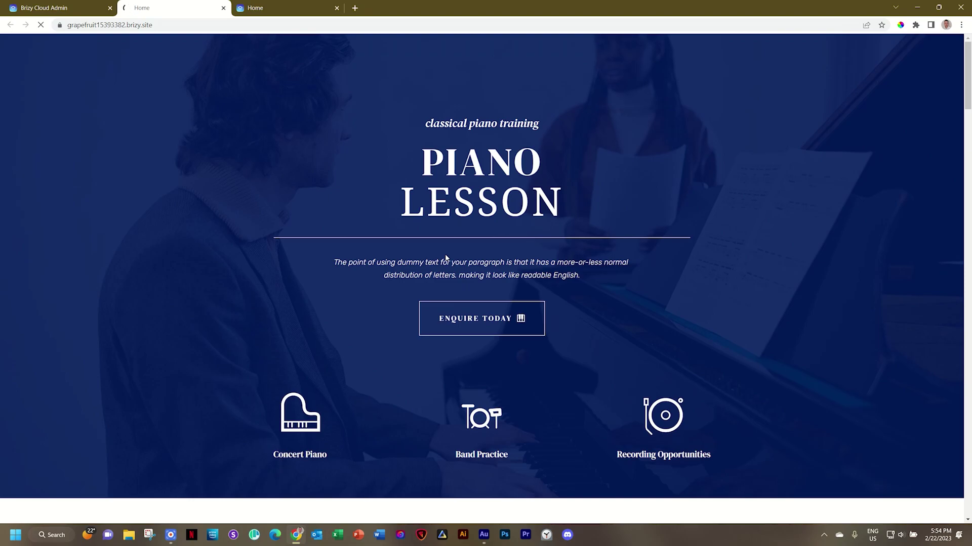
scroll(446, 259, down, 4)
scroll(446, 258, down, 1)
scroll(446, 258, down, 3)
scroll(446, 258, down, 3)
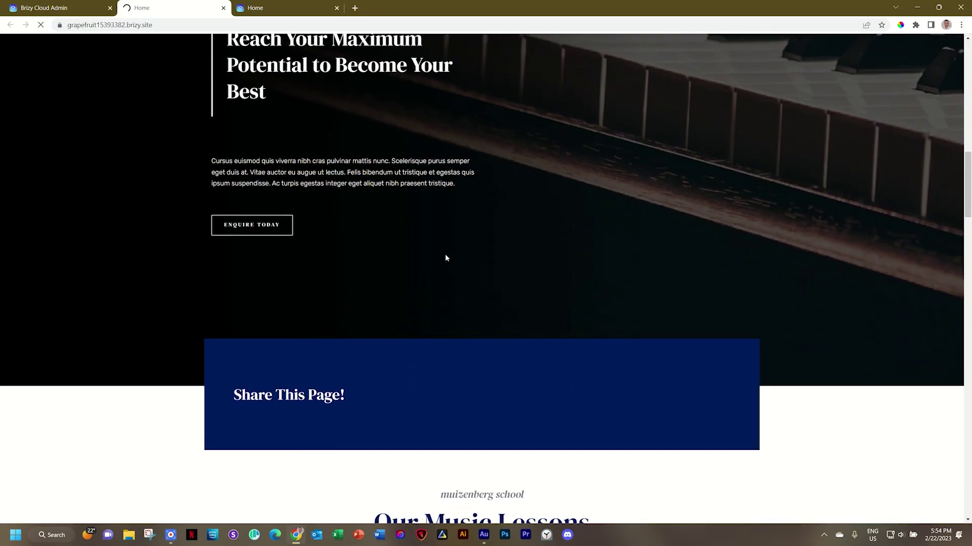
scroll(445, 258, down, 3)
scroll(445, 258, down, 3)
scroll(445, 259, down, 3)
scroll(446, 258, down, 1)
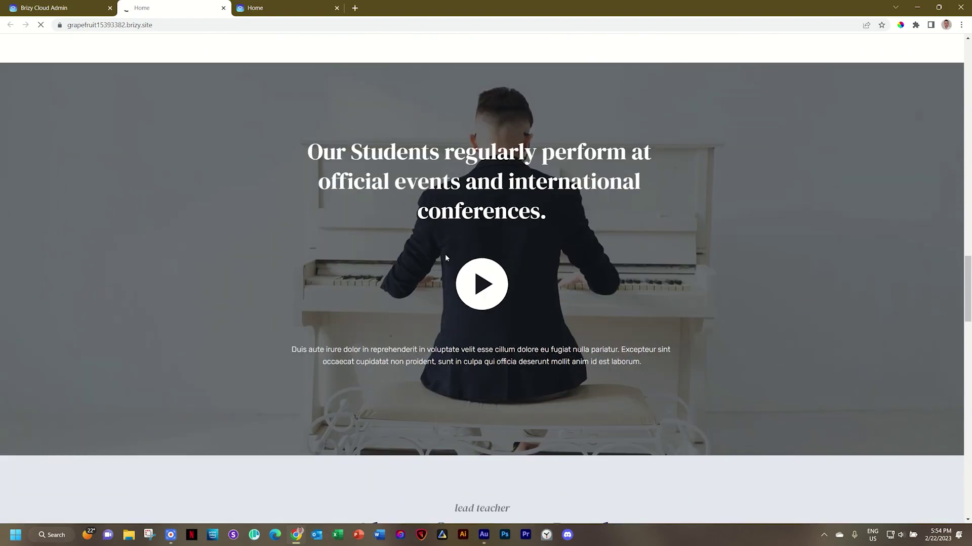
scroll(446, 255, down, 4)
scroll(446, 255, down, 1)
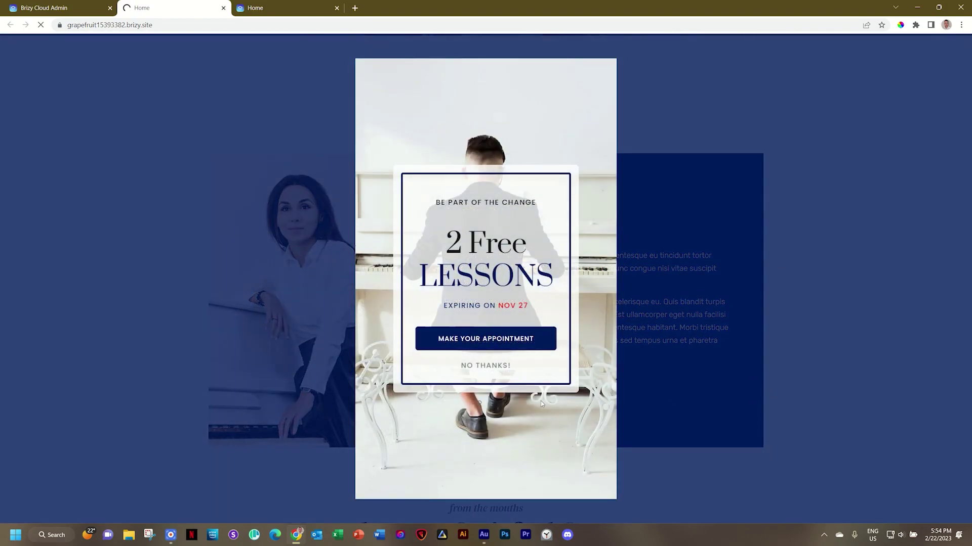
- Close the 2 Free Lessons popup on the live Duuplicate site
click(494, 366)
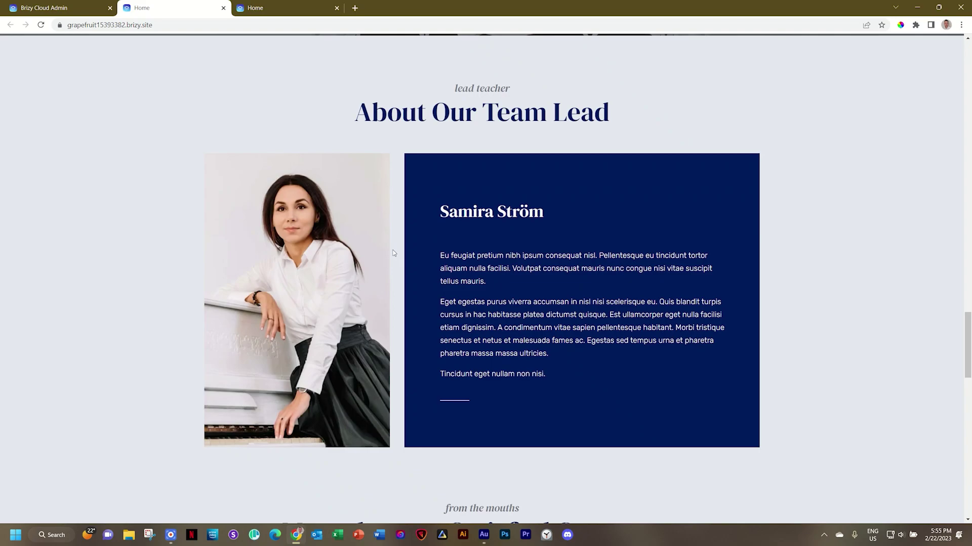
- Switch back to the Brizy Cloud Admin tab showing Duuplicate's grapefruit15393382 address
click(76, 9)
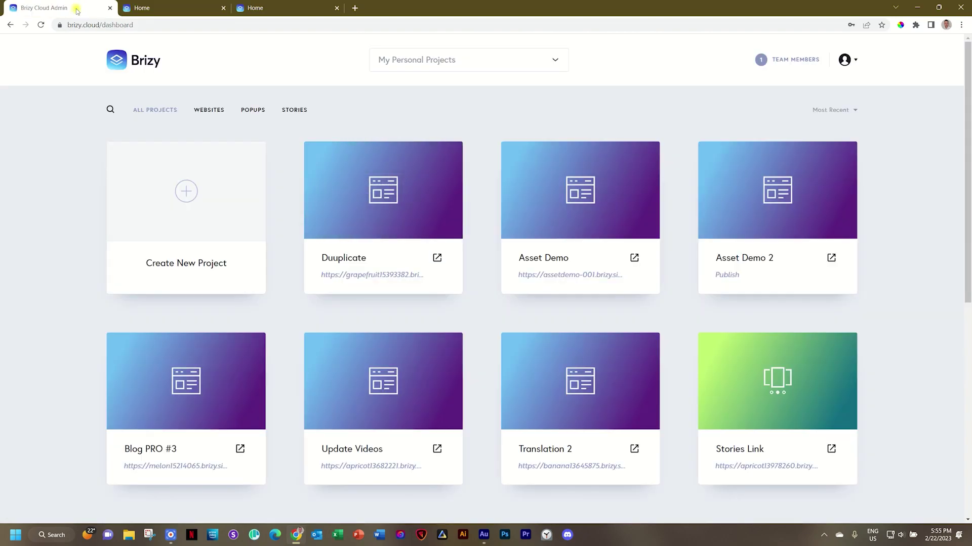